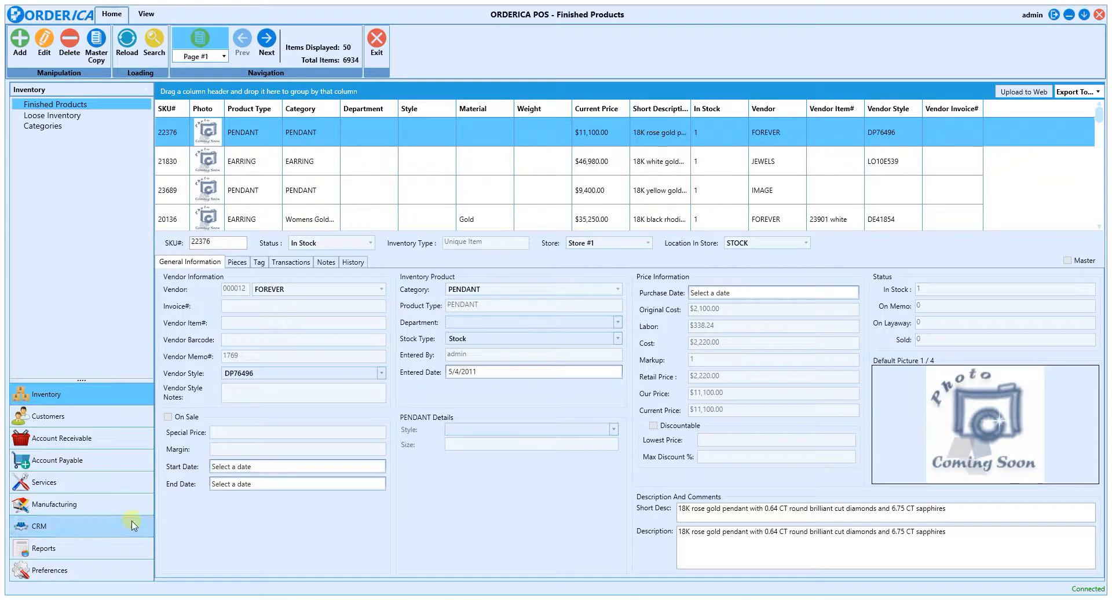
Step: Add a new email template in the CRM module and name it Birthday
{"action": "left_click", "coordinate": [123, 527]}
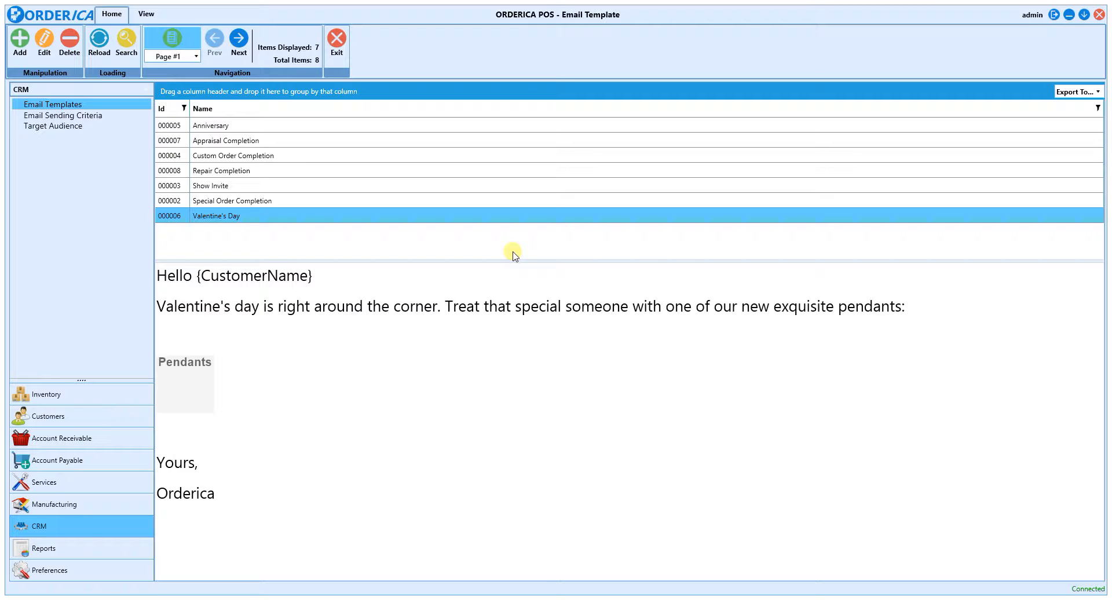
{"action": "left_click", "coordinate": [21, 50]}
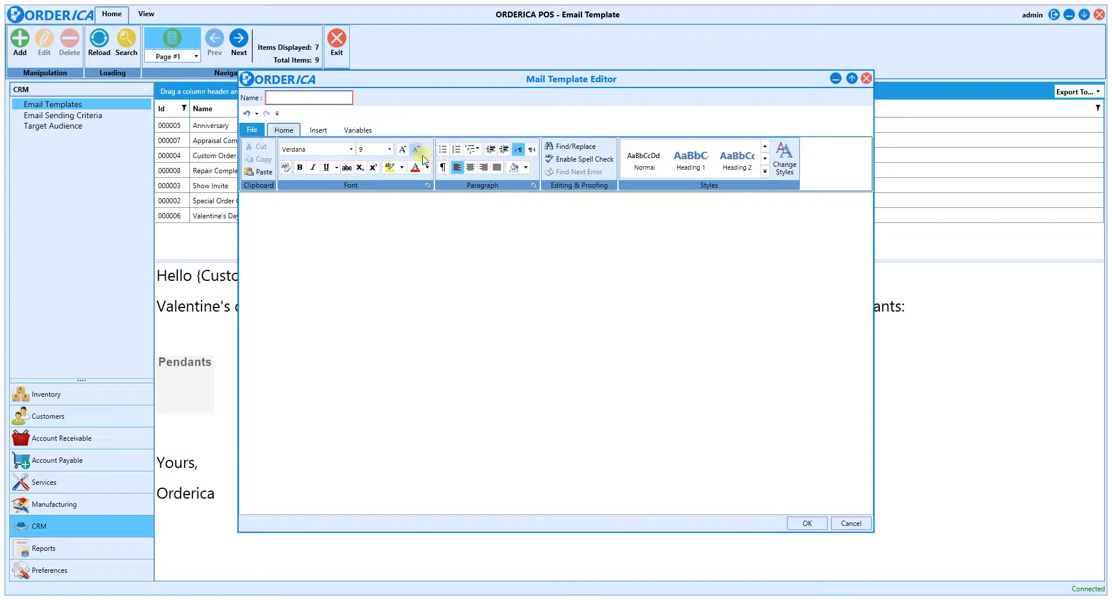
{"action": "left_click", "coordinate": [303, 99]}
{"action": "type", "text": "Birthday"}
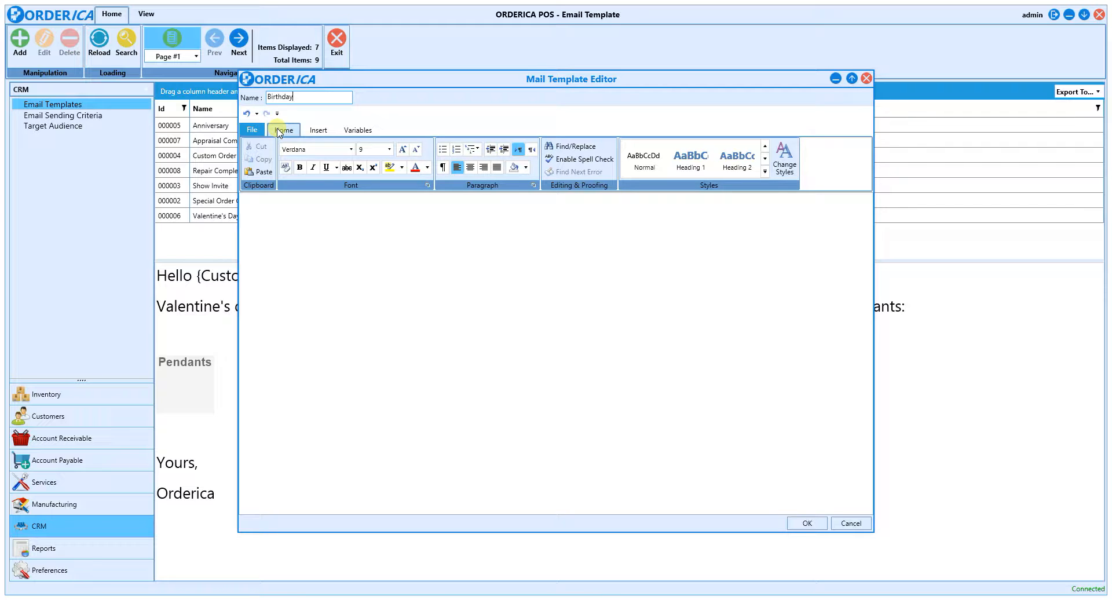
{"action": "left_click", "coordinate": [253, 129]}
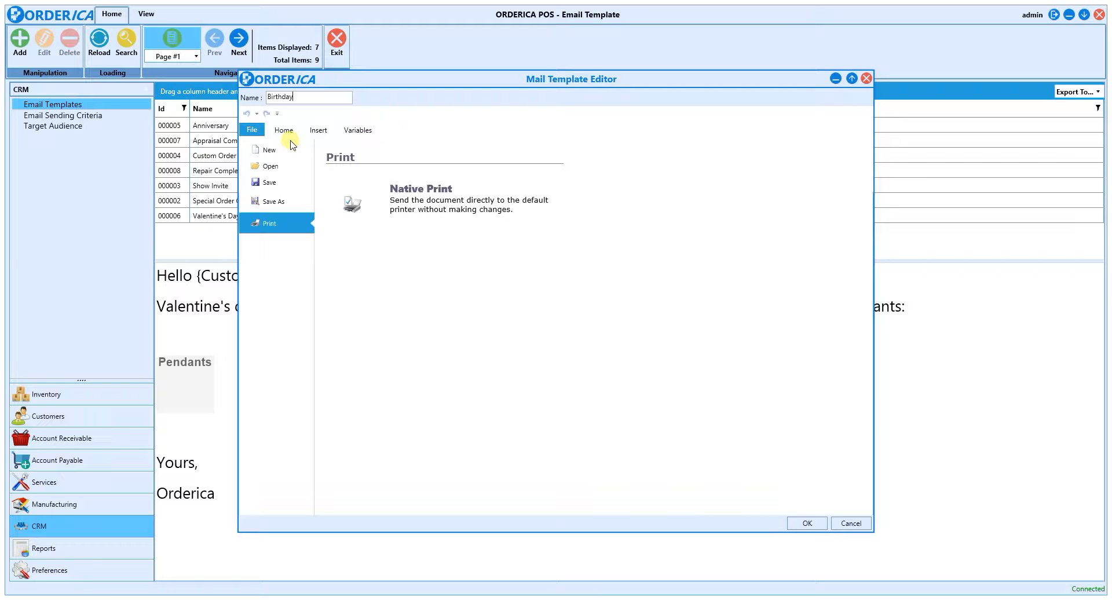
{"action": "left_click", "coordinate": [318, 130]}
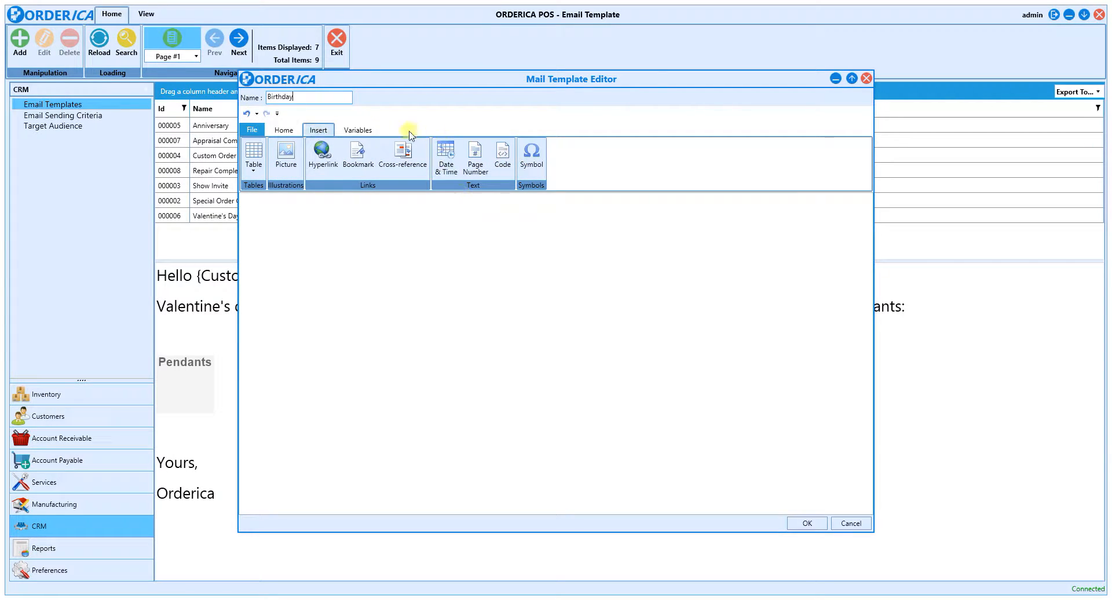
{"action": "left_click", "coordinate": [357, 129]}
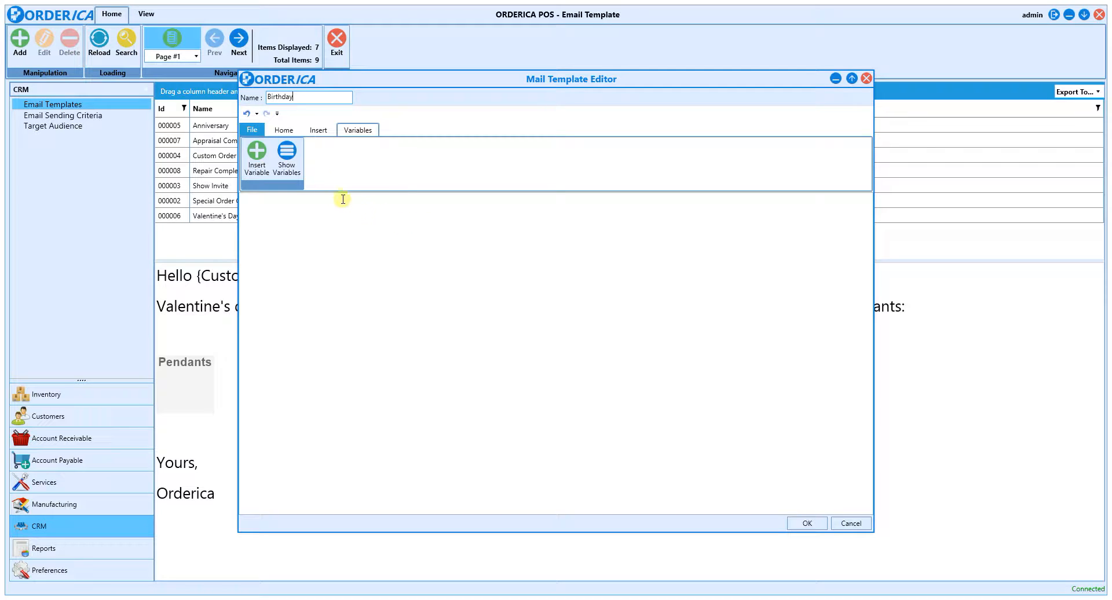
{"action": "left_click", "coordinate": [283, 130]}
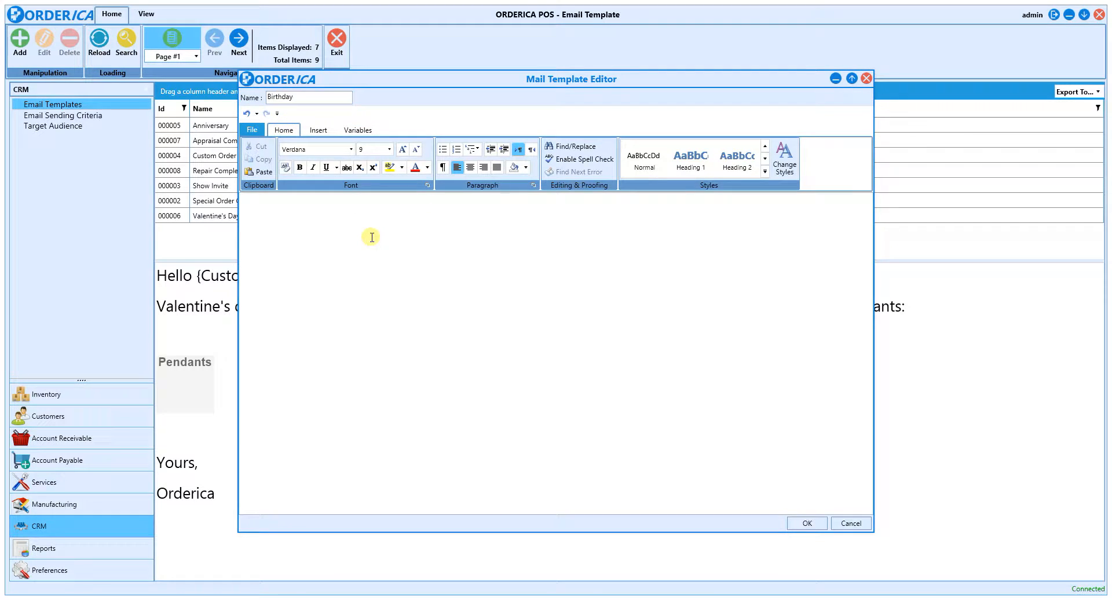
Step: Write the greeting "Happy Birthday " in the body of the template
{"action": "type", "text": "Happy Birthday"}
Step: Insert a Text variable named CustomerName after the birthday greeting
{"action": "left_click", "coordinate": [359, 132]}
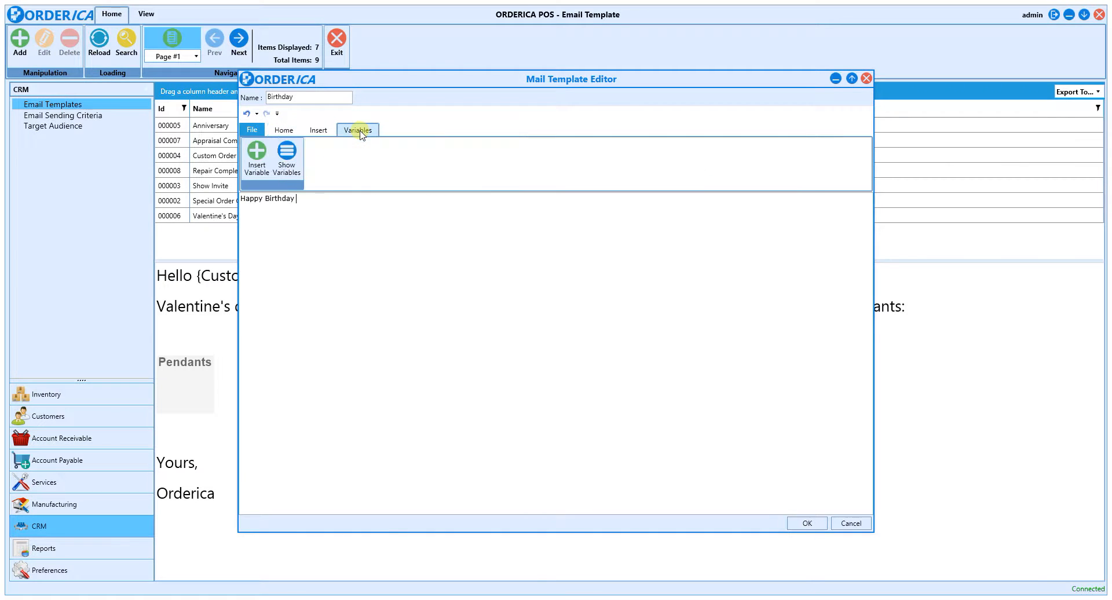
{"action": "left_click", "coordinate": [258, 155]}
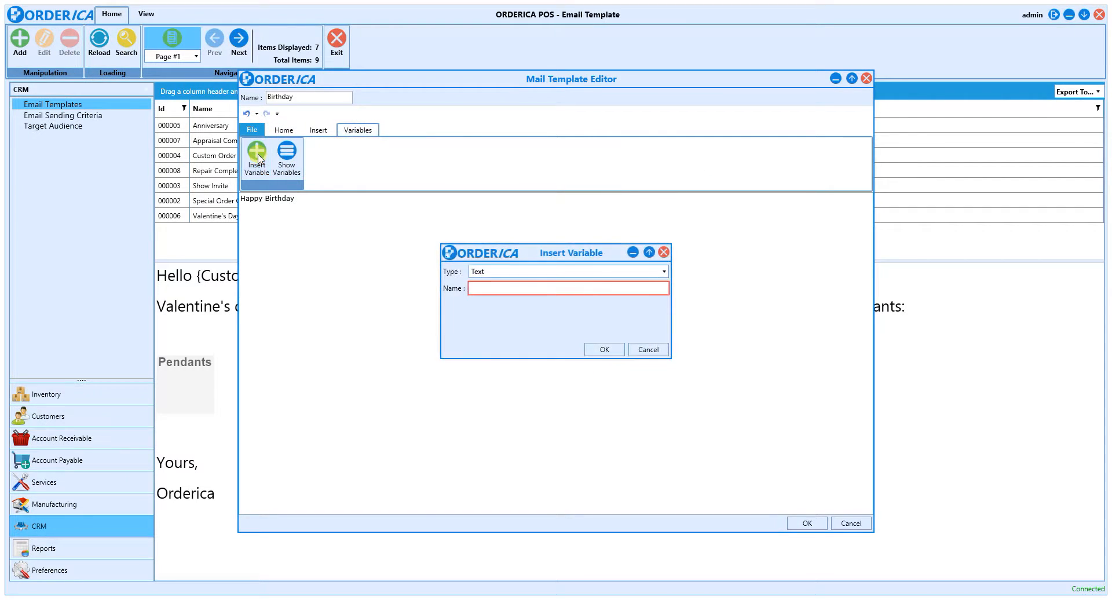
{"action": "left_click", "coordinate": [521, 272]}
{"action": "left_click", "coordinate": [525, 286]}
{"action": "type", "text": "CustomerName"}
{"action": "left_click", "coordinate": [604, 349]}
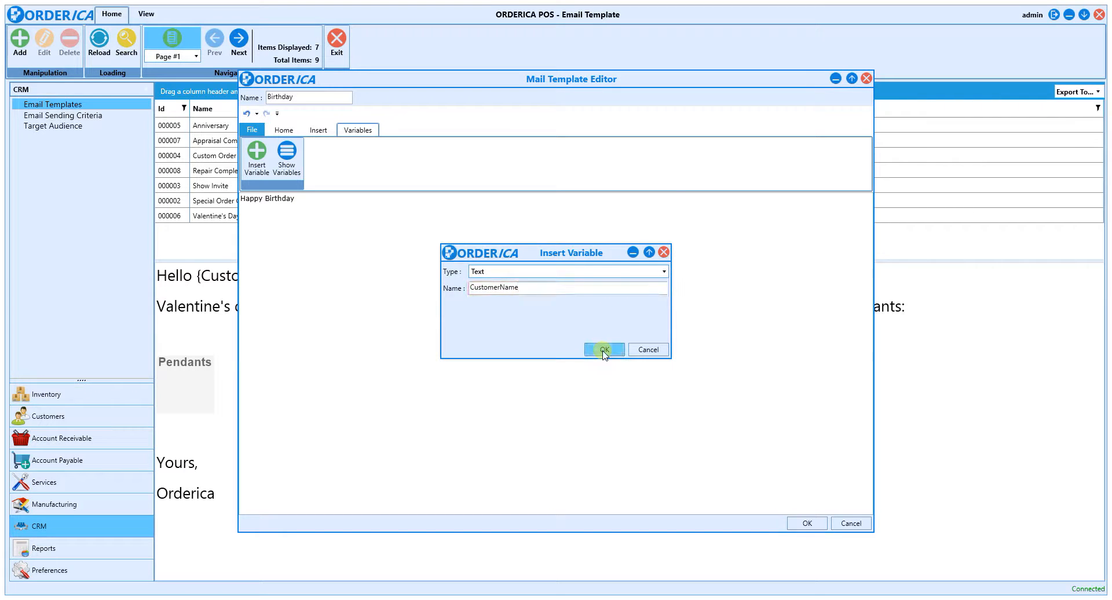
Step: Set the font size of the whole greeting line, including the variable, to 20
{"action": "left_click", "coordinate": [284, 129]}
{"action": "left_click_drag", "start_coordinate": [362, 199], "coordinate": [240, 200]}
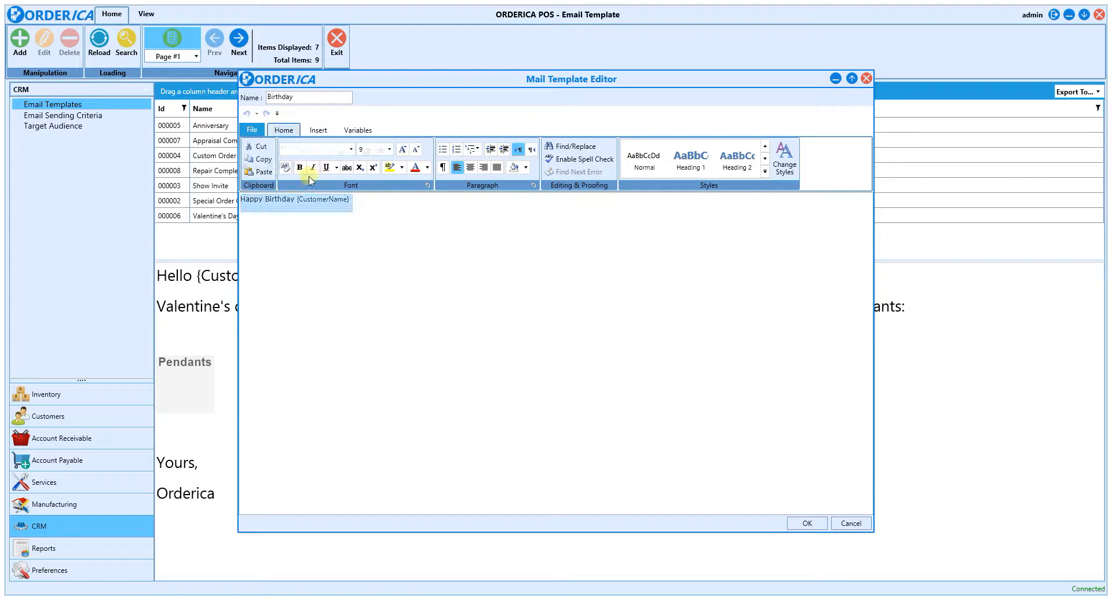
{"action": "left_click", "coordinate": [390, 149]}
{"action": "left_click", "coordinate": [377, 255]}
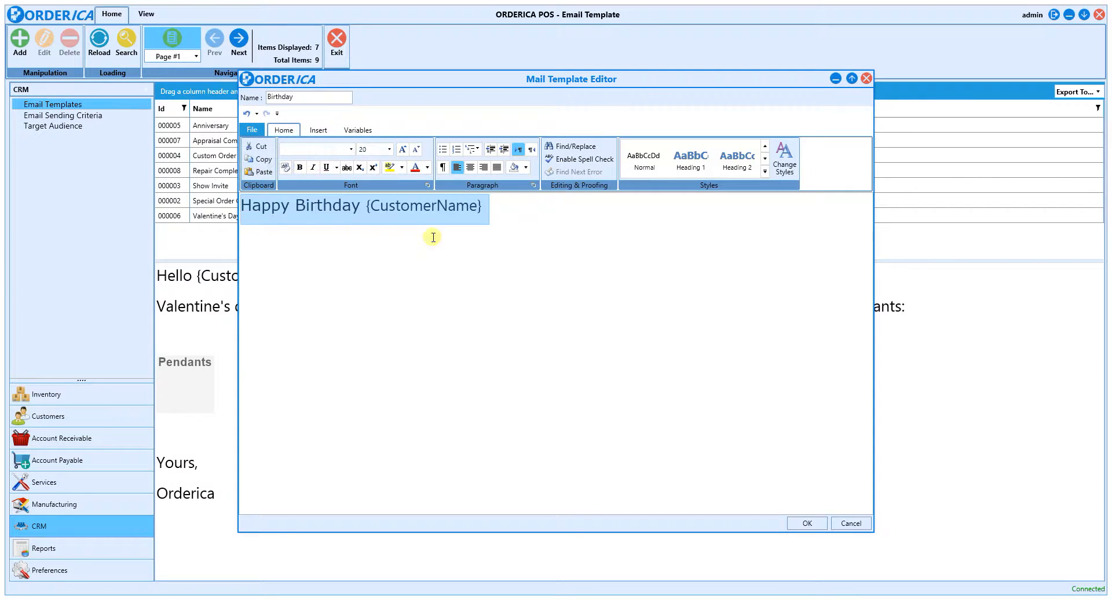
Step: Add an exclamation mark at the end of the greeting line and save the template
{"action": "left_click", "coordinate": [518, 210]}
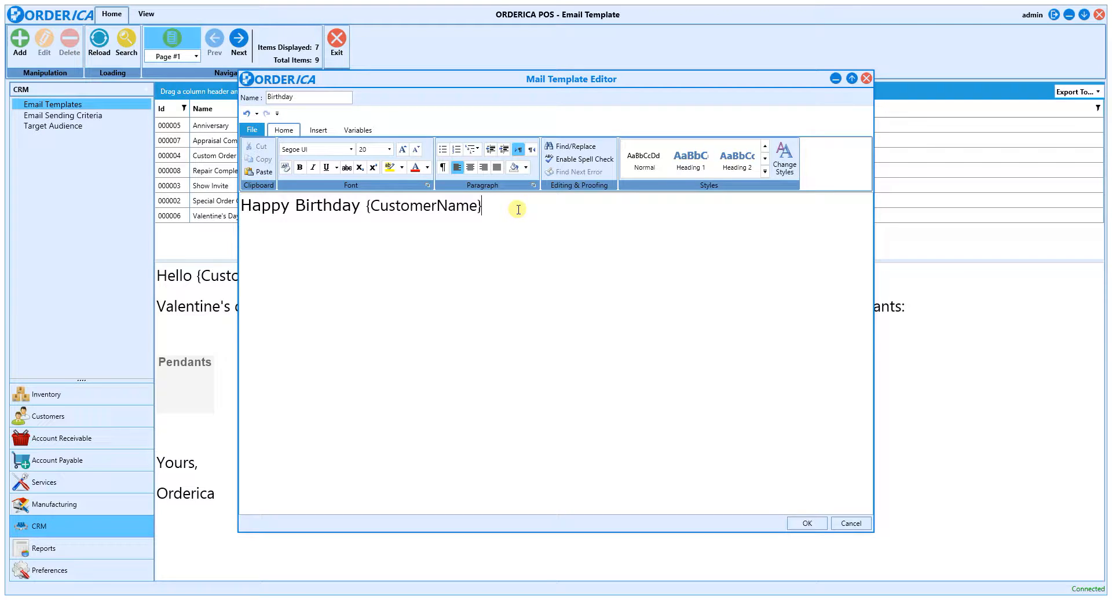
{"action": "type", "text": "!"}
{"action": "left_click", "coordinate": [805, 523]}
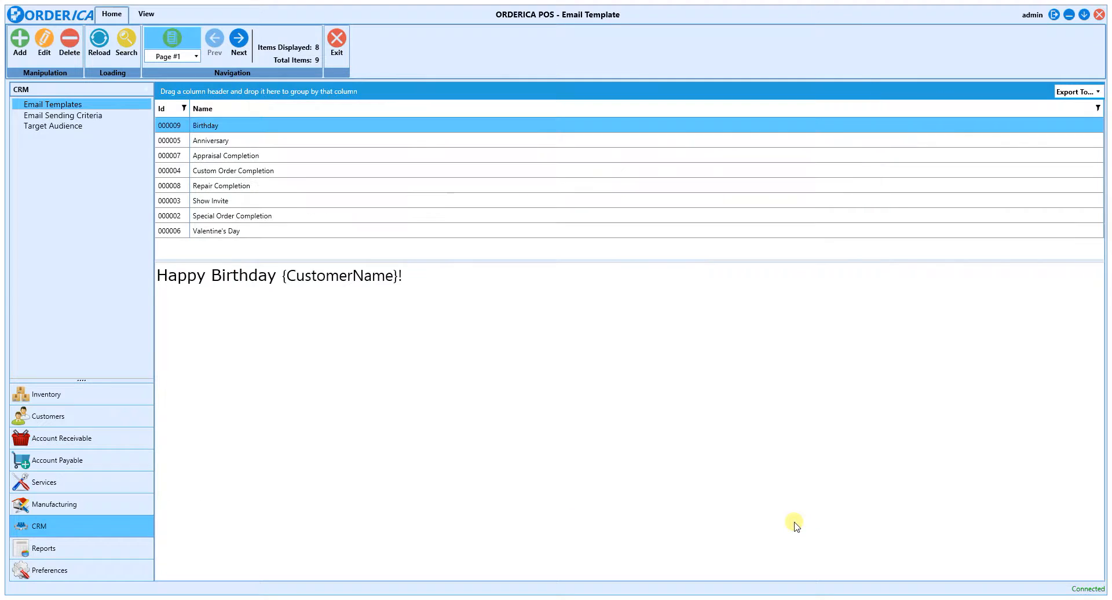
Step: Add a new email sending criterion named Birthday
{"action": "left_click", "coordinate": [93, 115]}
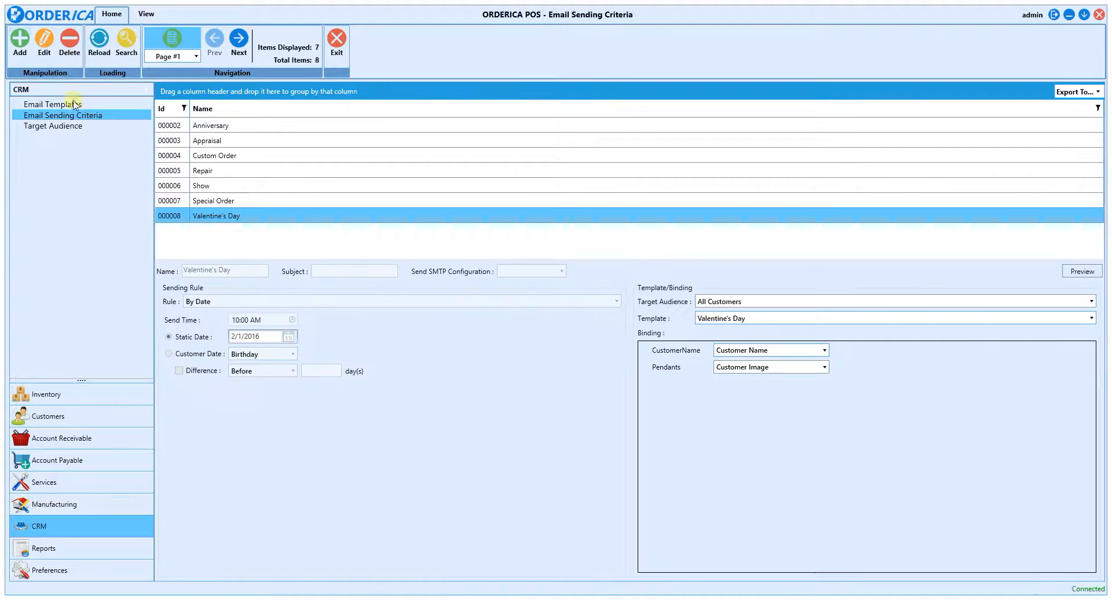
{"action": "left_click", "coordinate": [25, 51]}
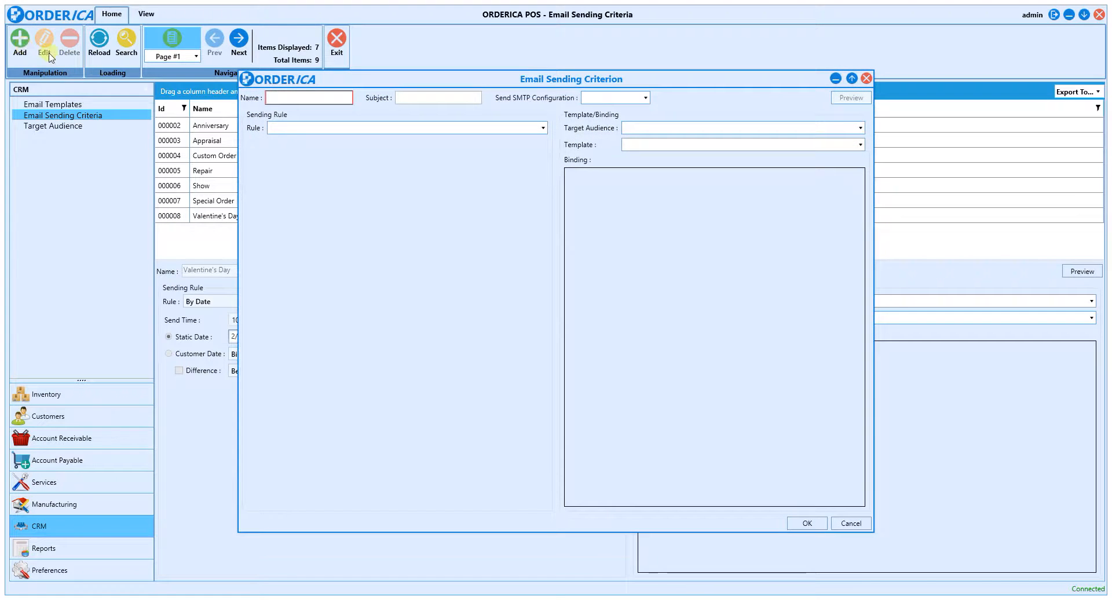
{"action": "left_click", "coordinate": [308, 99]}
{"action": "type", "text": "Birthday"}
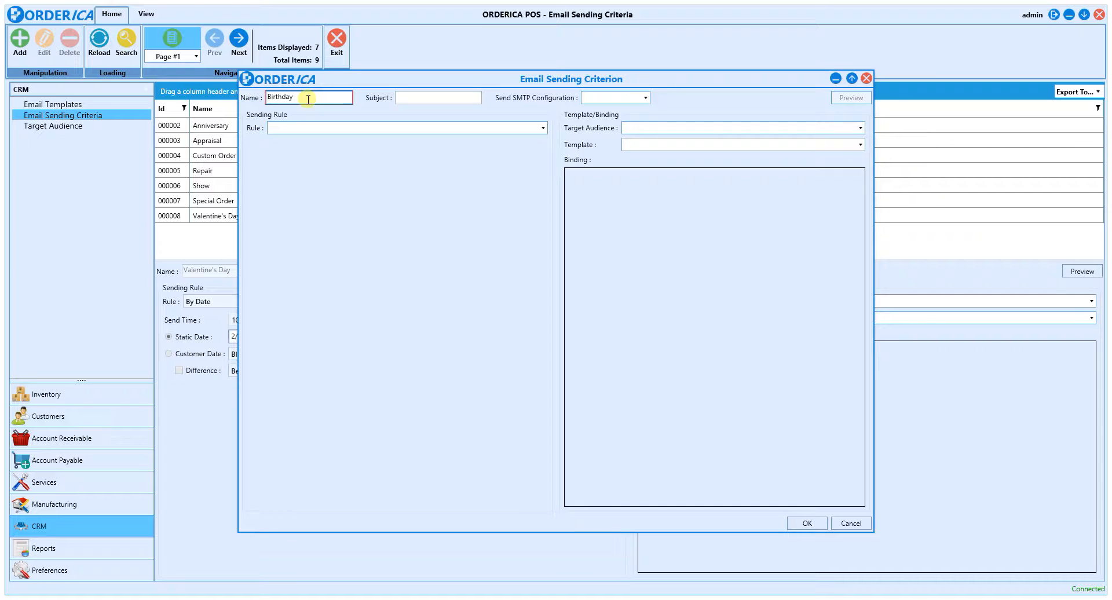
{"action": "left_click", "coordinate": [443, 96]}
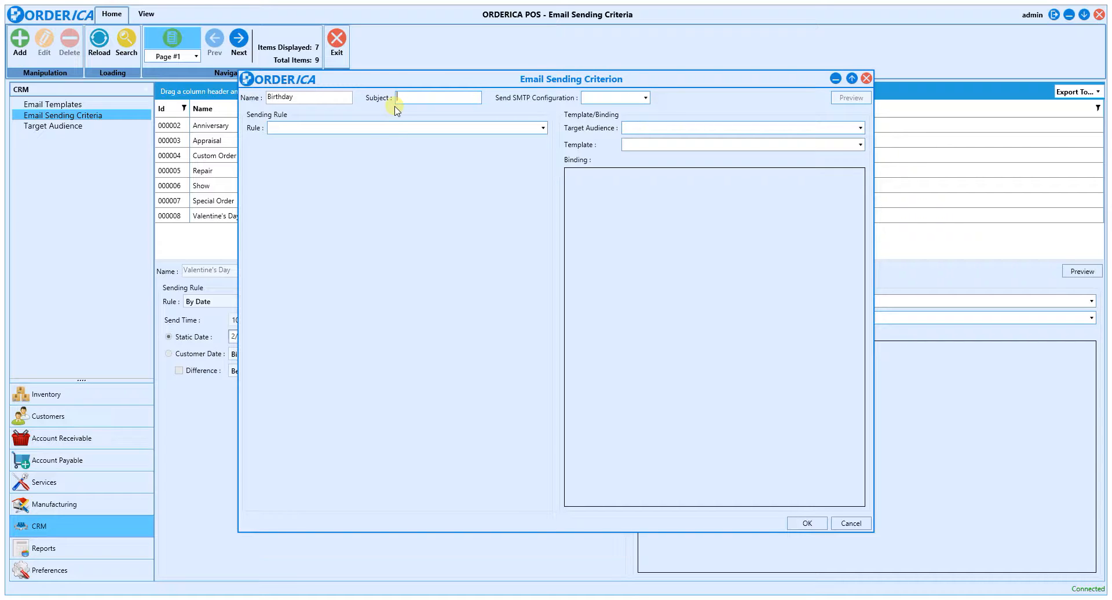
Step: Set the sending rule to By Date with a 12:00 PM send time, based on the customer's Birthday date
{"action": "left_click", "coordinate": [372, 130]}
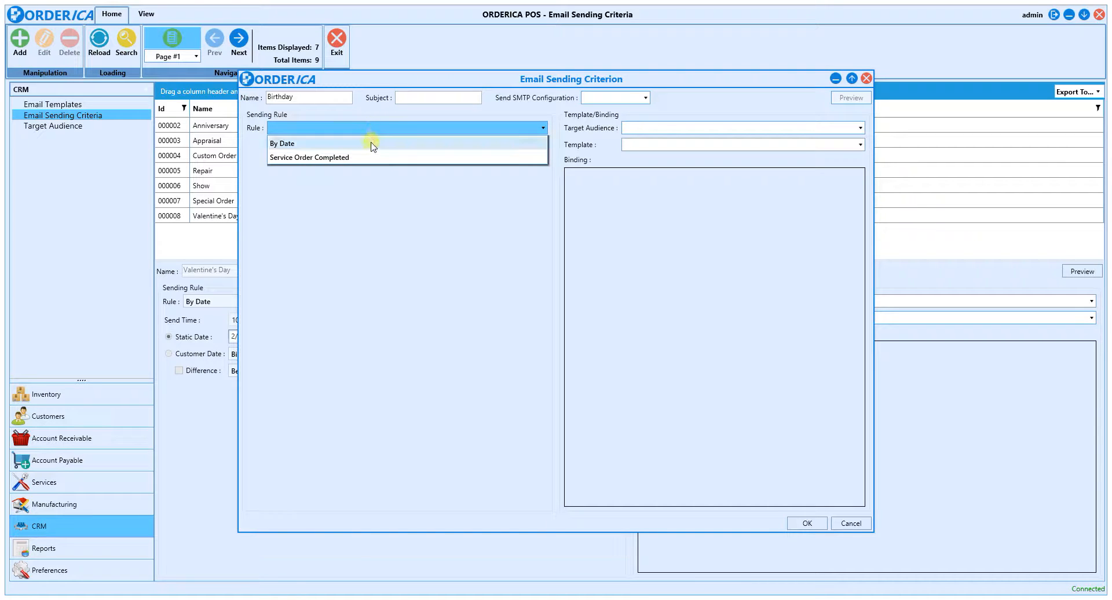
{"action": "left_click", "coordinate": [372, 145]}
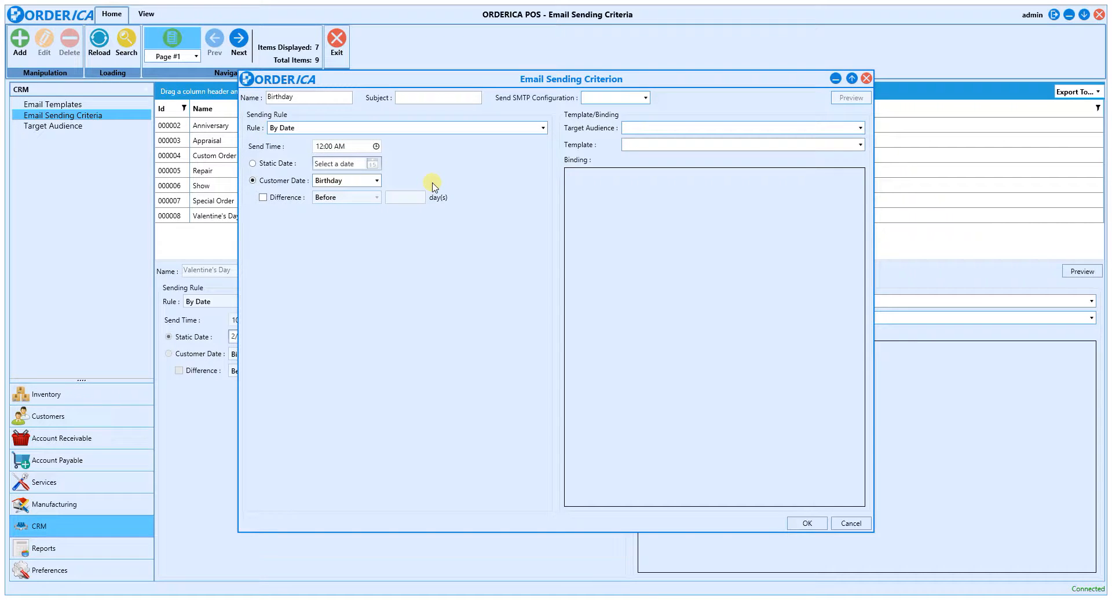
{"action": "left_click", "coordinate": [376, 146]}
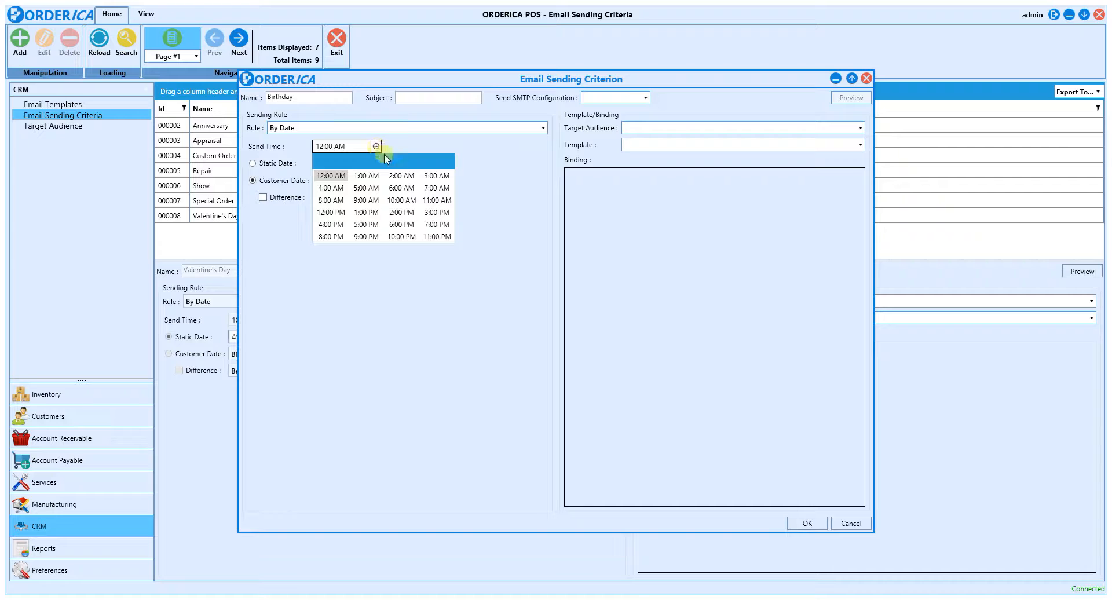
{"action": "left_click", "coordinate": [340, 212]}
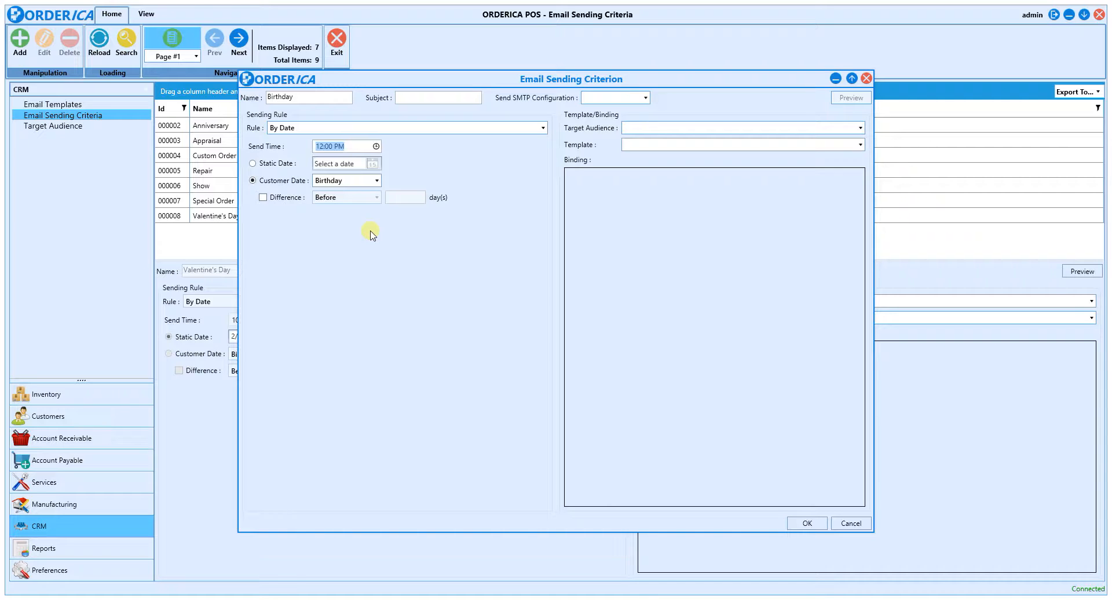
{"action": "left_click", "coordinate": [349, 183]}
{"action": "left_click", "coordinate": [354, 196]}
Step: Assign the All Customers audience and the Birthday template, binding its CustomerName variable to Customer Name
{"action": "left_click", "coordinate": [666, 129]}
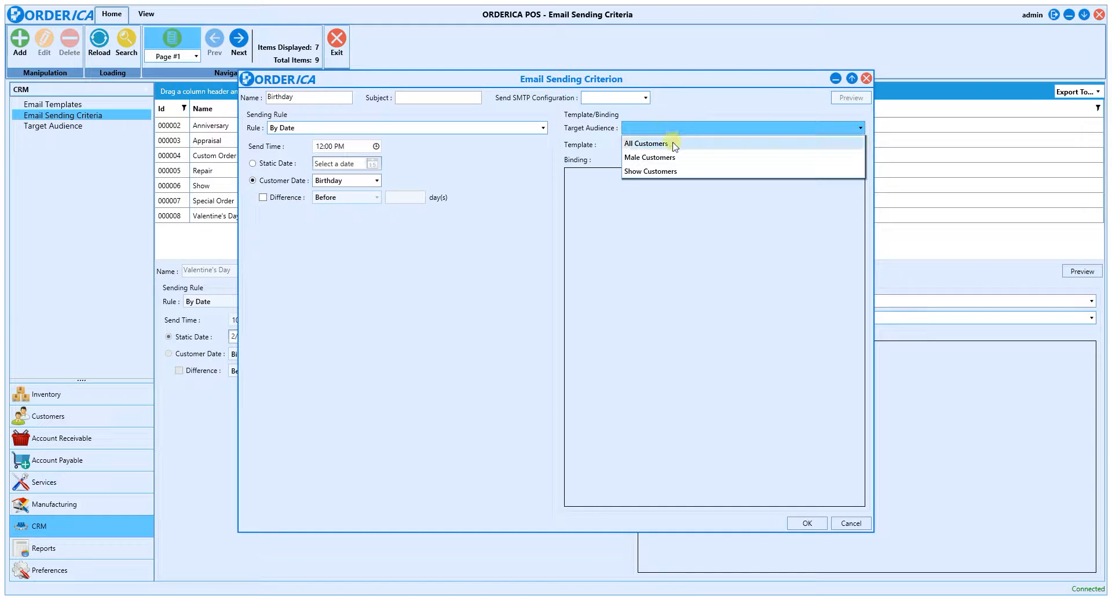
{"action": "left_click", "coordinate": [672, 143]}
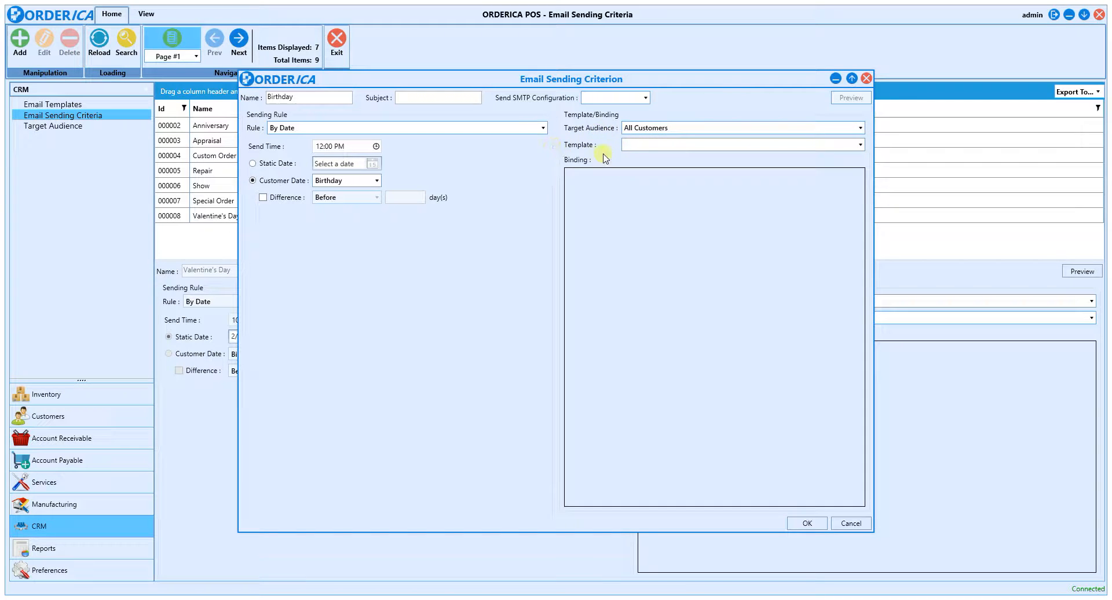
{"action": "left_click", "coordinate": [653, 144]}
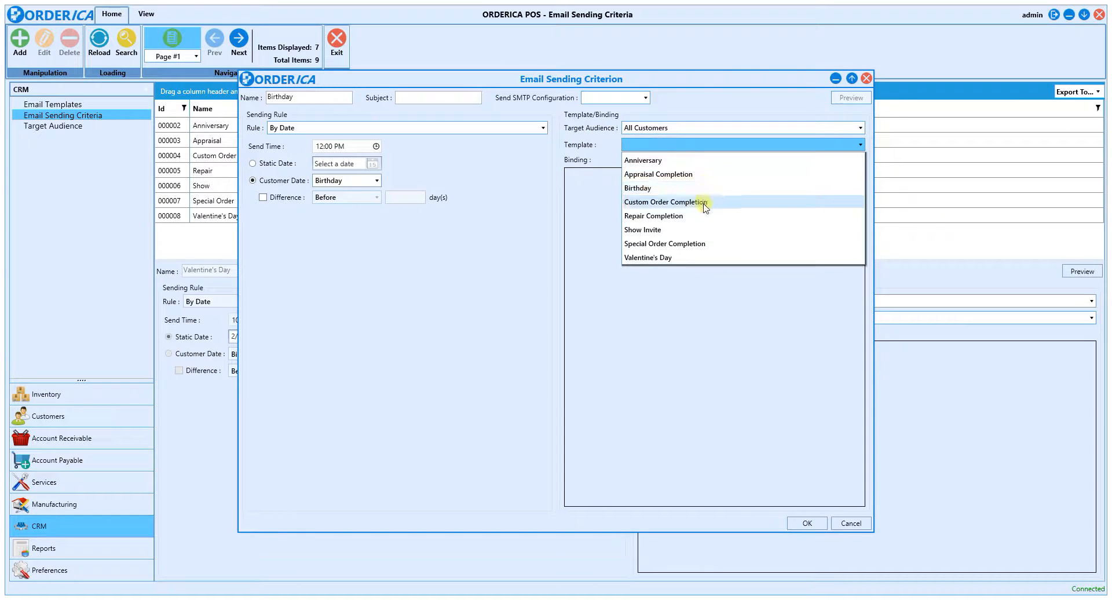
{"action": "left_click", "coordinate": [680, 188]}
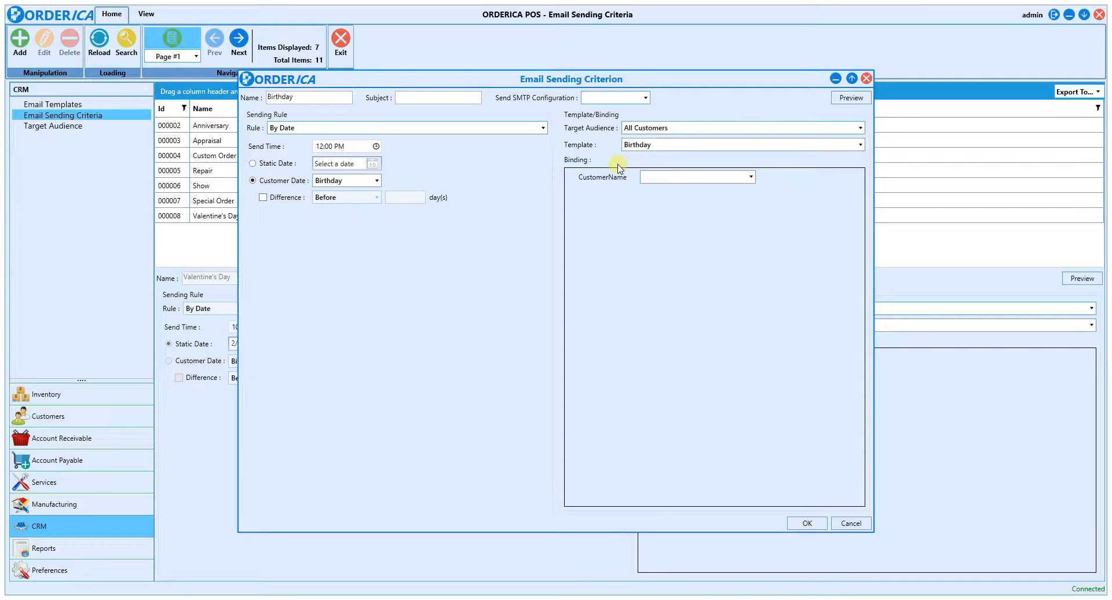
{"action": "left_click", "coordinate": [677, 184]}
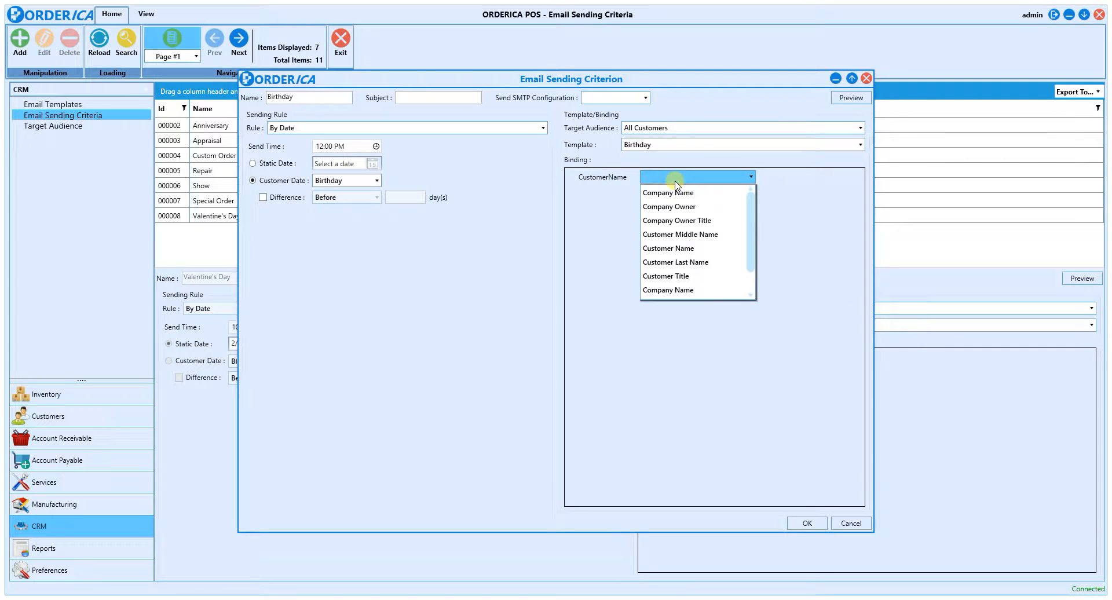
{"action": "left_click", "coordinate": [684, 248]}
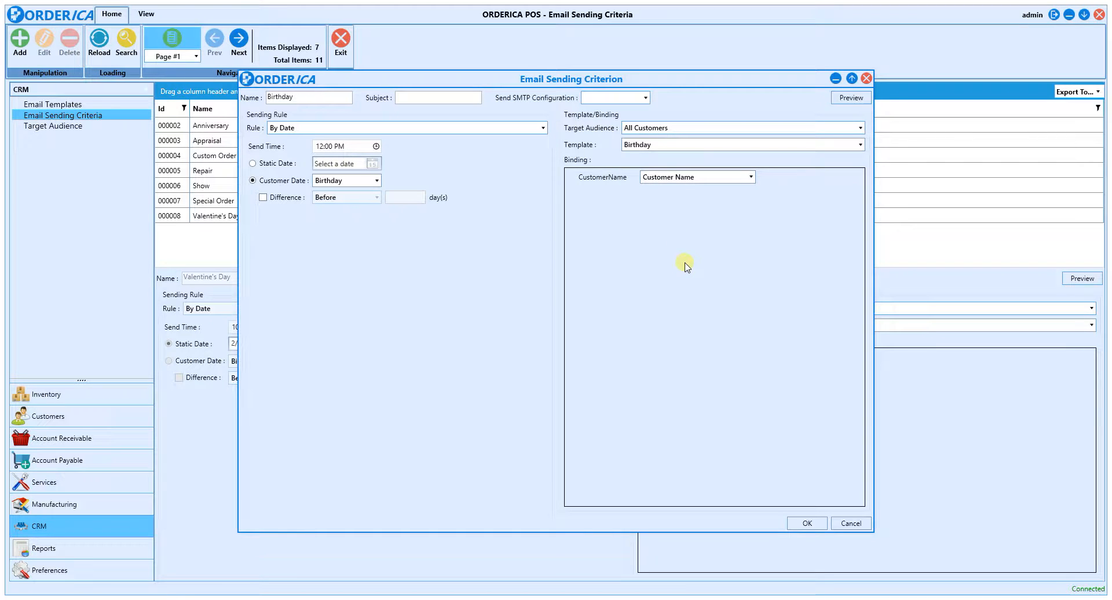
Step: Preview the birthday email for a customer from the list and save the sending criterion
{"action": "left_click", "coordinate": [850, 100]}
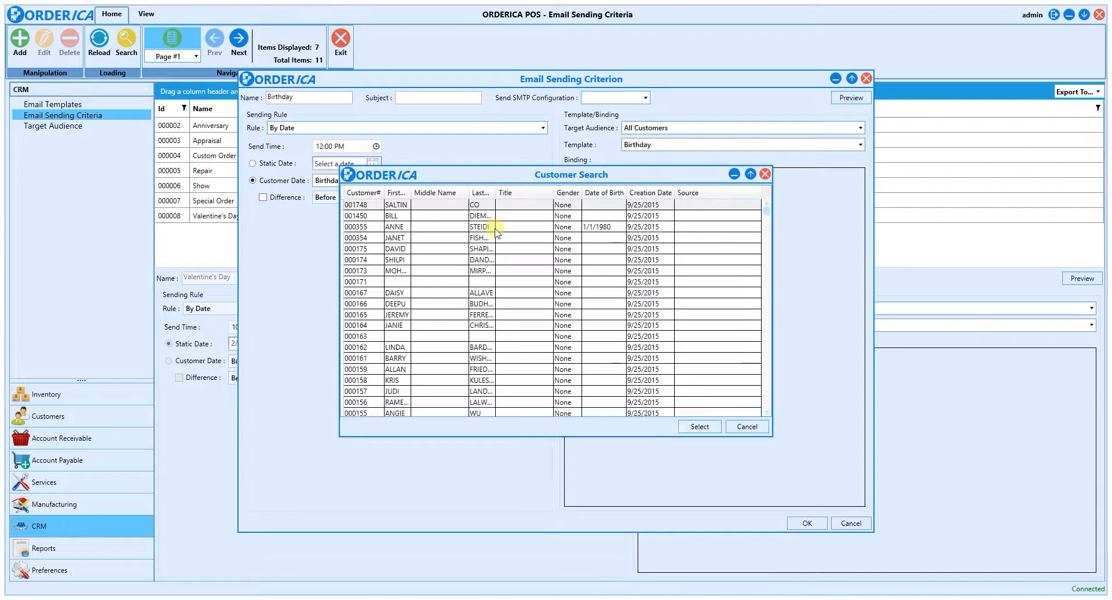
{"action": "double_click", "coordinate": [421, 237]}
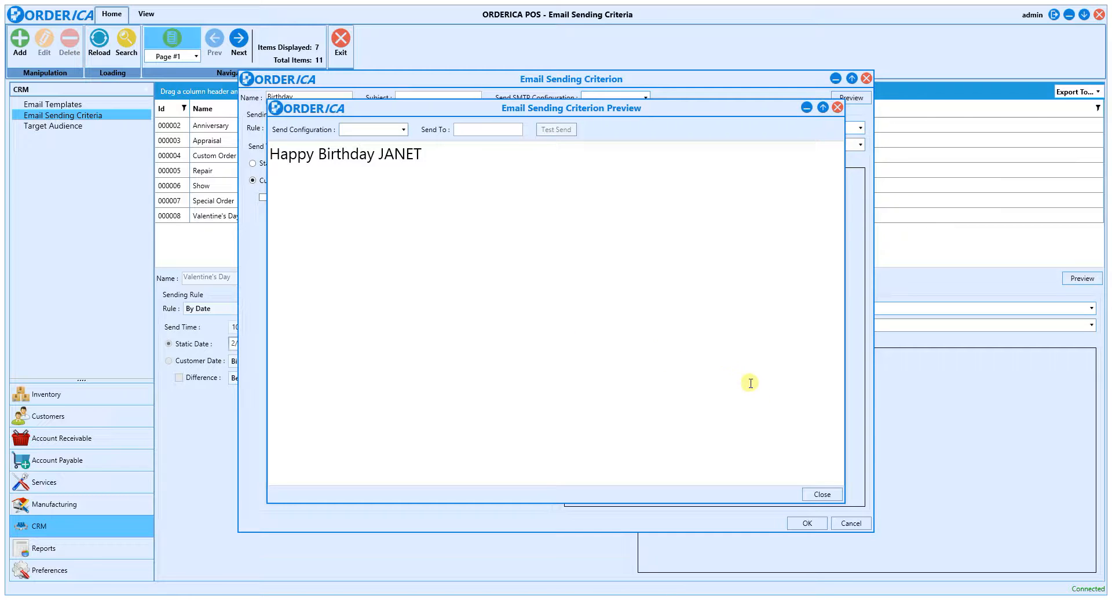
{"action": "left_click", "coordinate": [821, 496]}
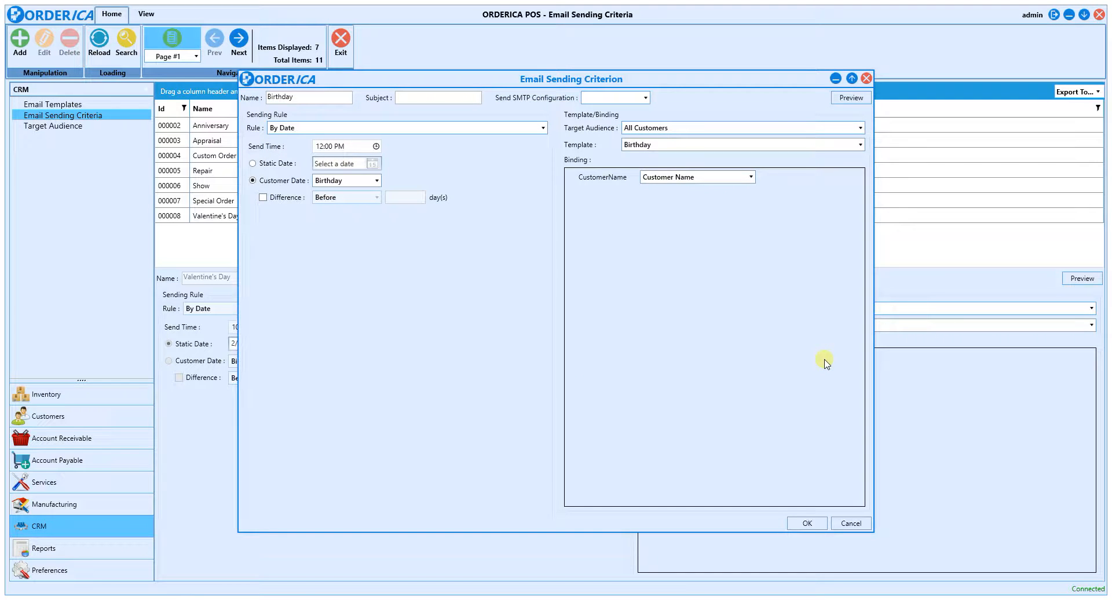
{"action": "left_click", "coordinate": [807, 523]}
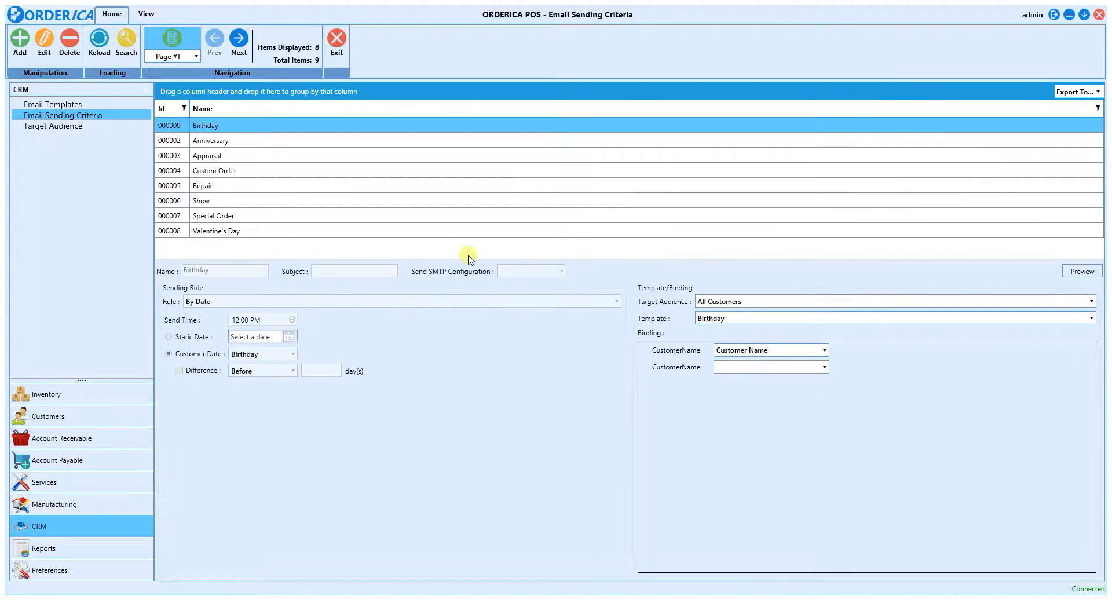
Step: Show the details of the Valentine's Day email sending criterion
{"action": "left_click", "coordinate": [384, 230]}
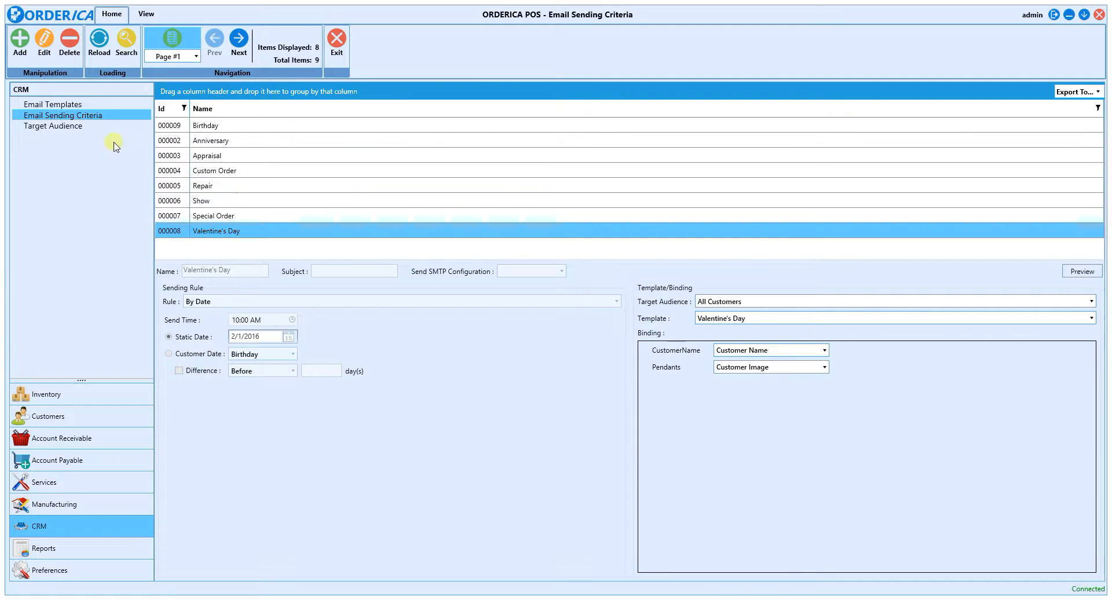
Step: Add a new target audience named Female Customers
{"action": "left_click", "coordinate": [78, 128]}
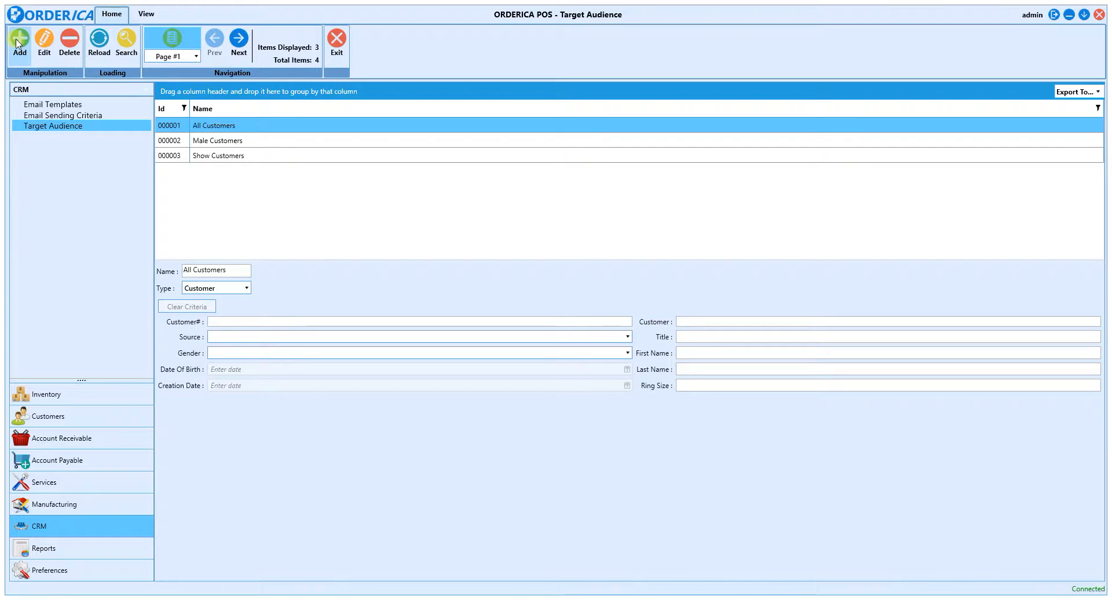
{"action": "left_click", "coordinate": [28, 58]}
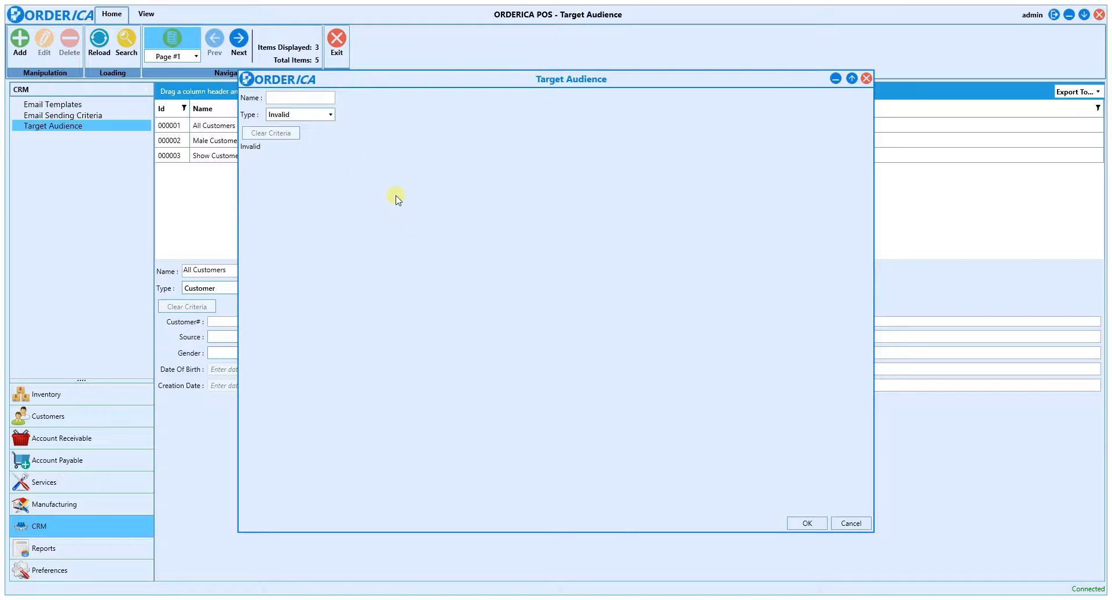
{"action": "left_click", "coordinate": [303, 100]}
{"action": "type", "text": "Female Custoemr"}
{"action": "key", "text": "BackSpace"}
{"action": "key", "text": "BackSpace"}
{"action": "type", "text": "mers"}
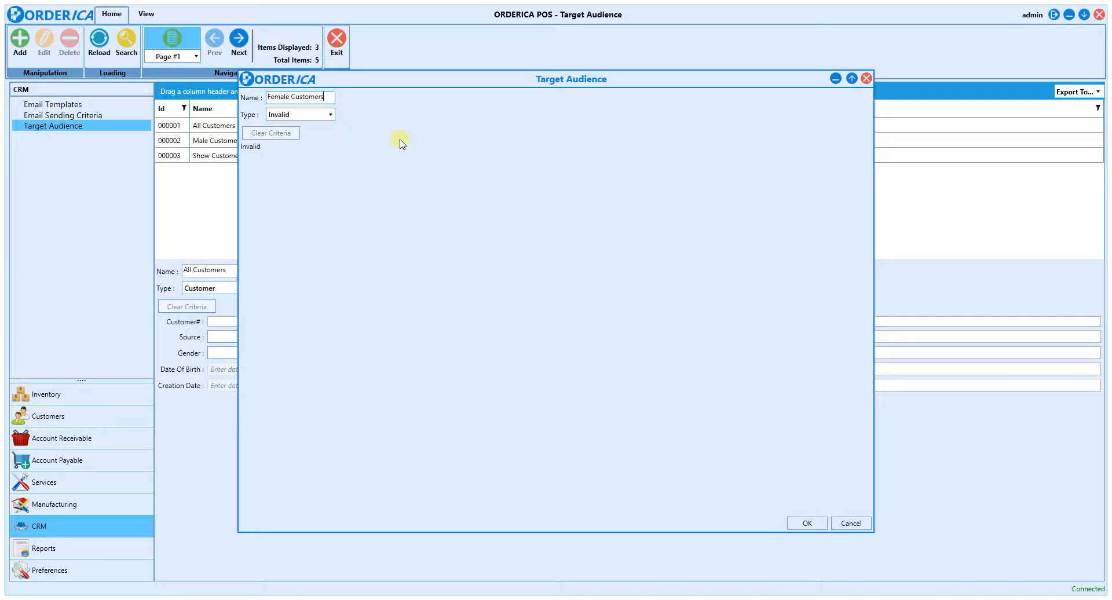
Step: Set the new audience's type to Customer with Gender limited to Female, and save it
{"action": "left_click", "coordinate": [315, 114]}
{"action": "left_click", "coordinate": [312, 143]}
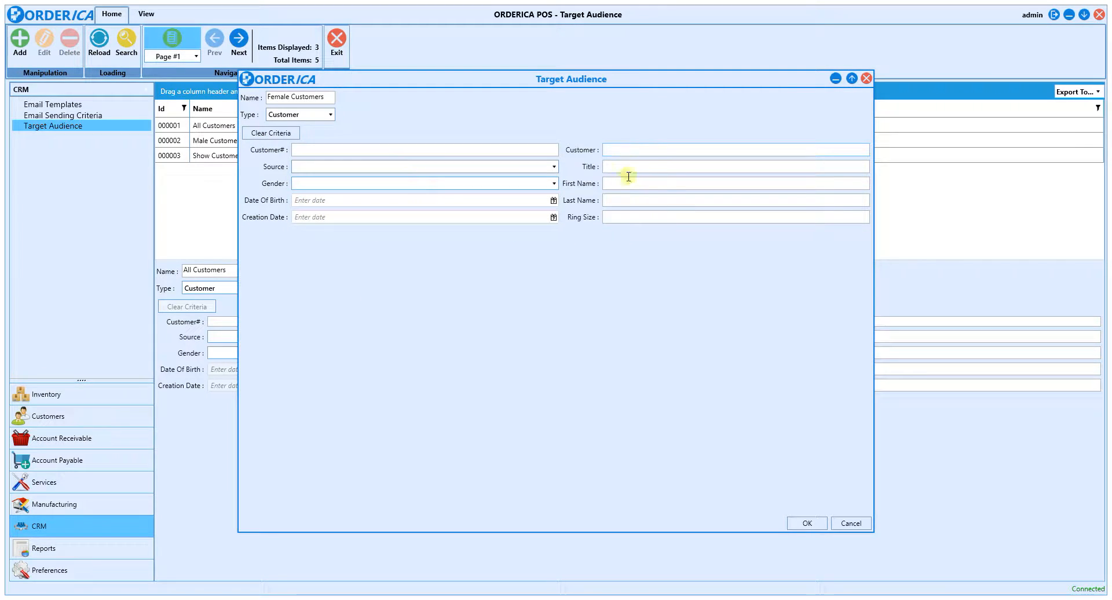
{"action": "left_click", "coordinate": [320, 182]}
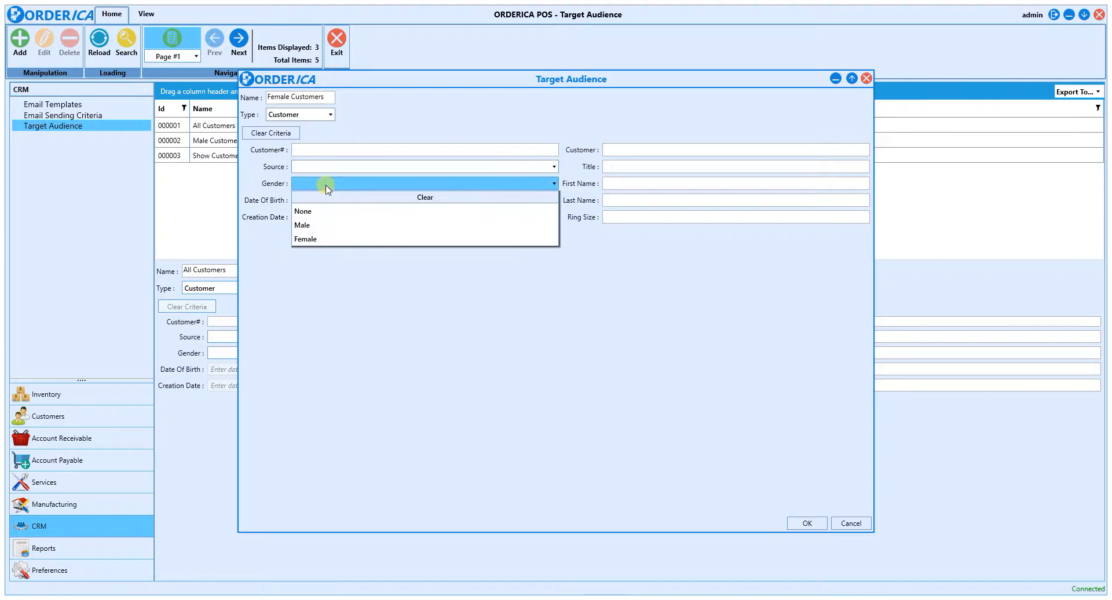
{"action": "left_click", "coordinate": [368, 239]}
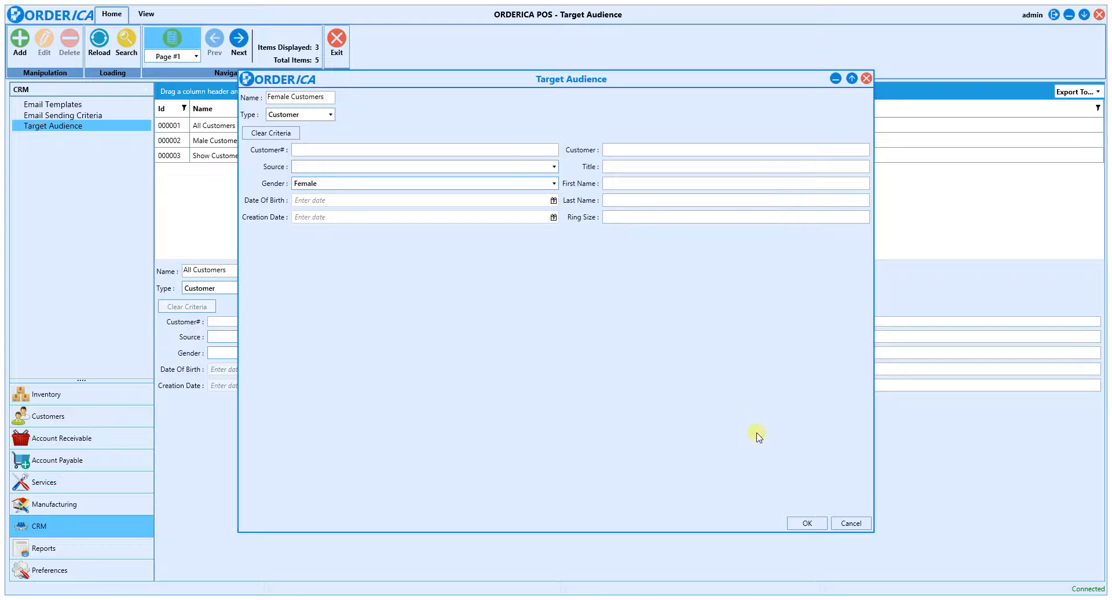
{"action": "left_click", "coordinate": [804, 524]}
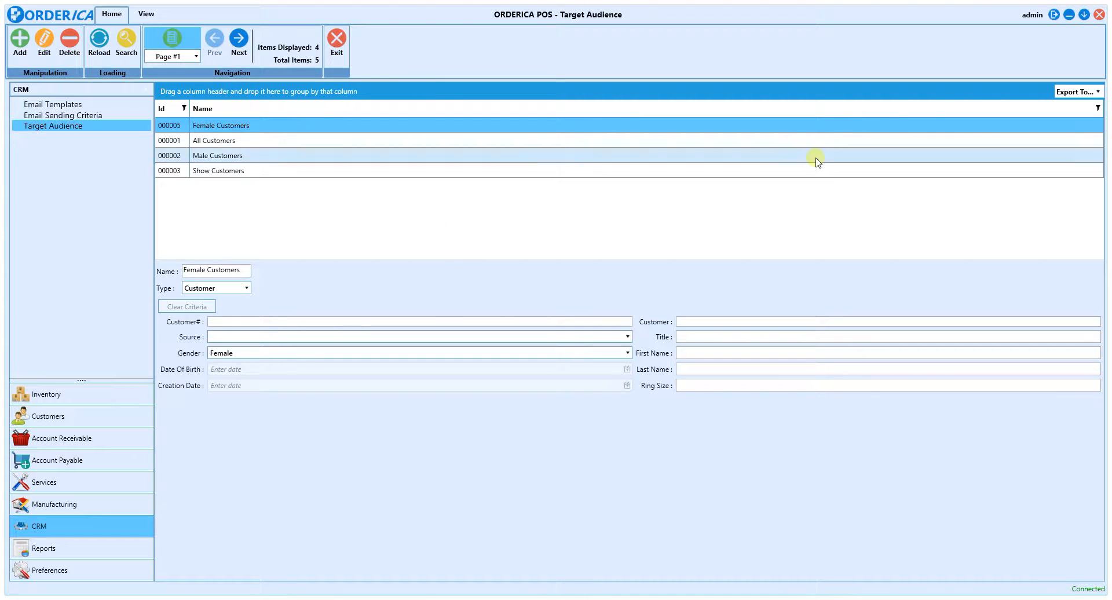
Step: Check the export formats offered for the target audience list without exporting it
{"action": "left_click", "coordinate": [1070, 92]}
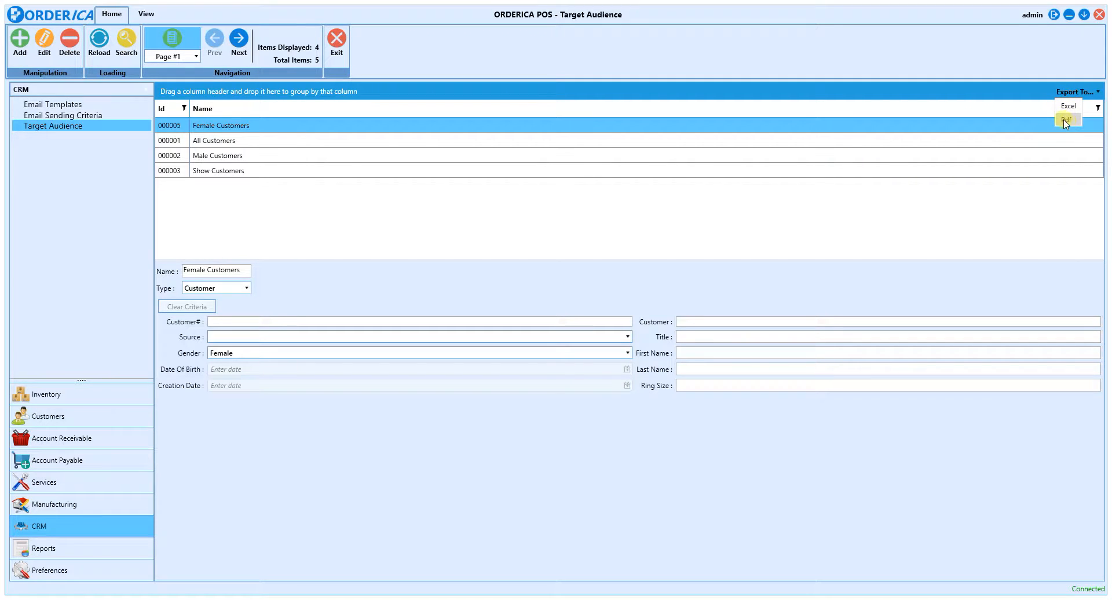
{"action": "left_click", "coordinate": [1027, 92]}
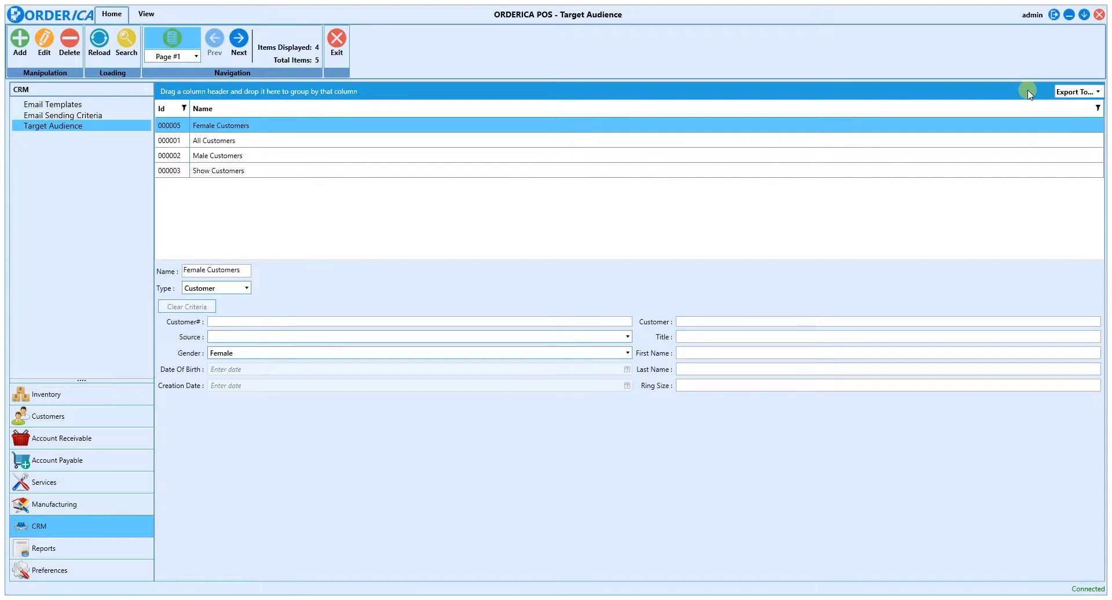